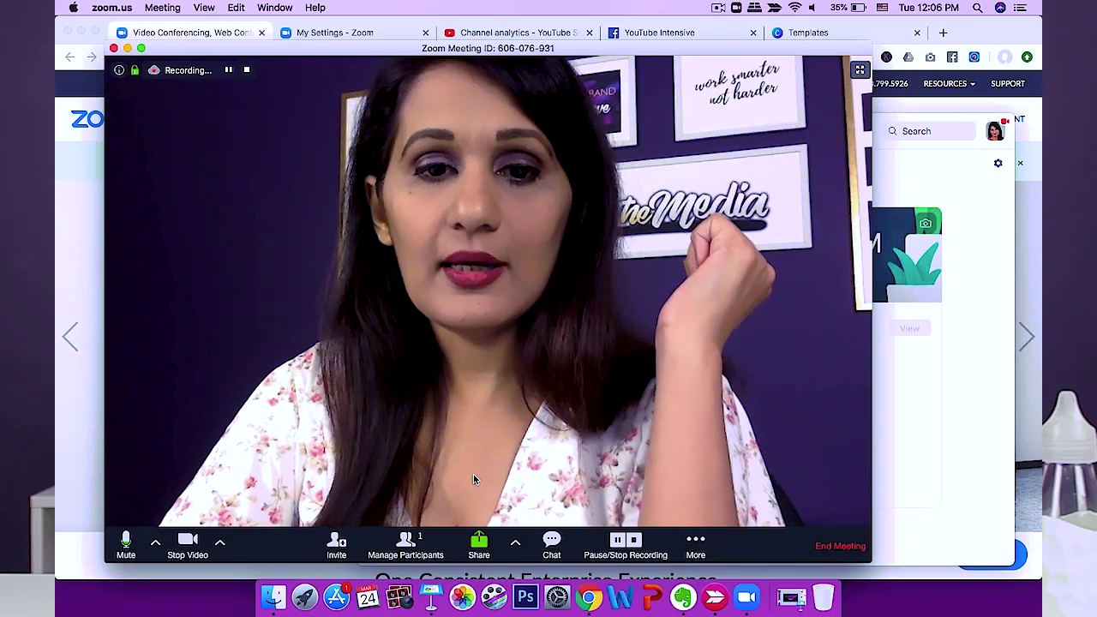
Bring up the YouTube Studio analytics page and share its Google Chrome window in the meeting.
left_click(479, 545)
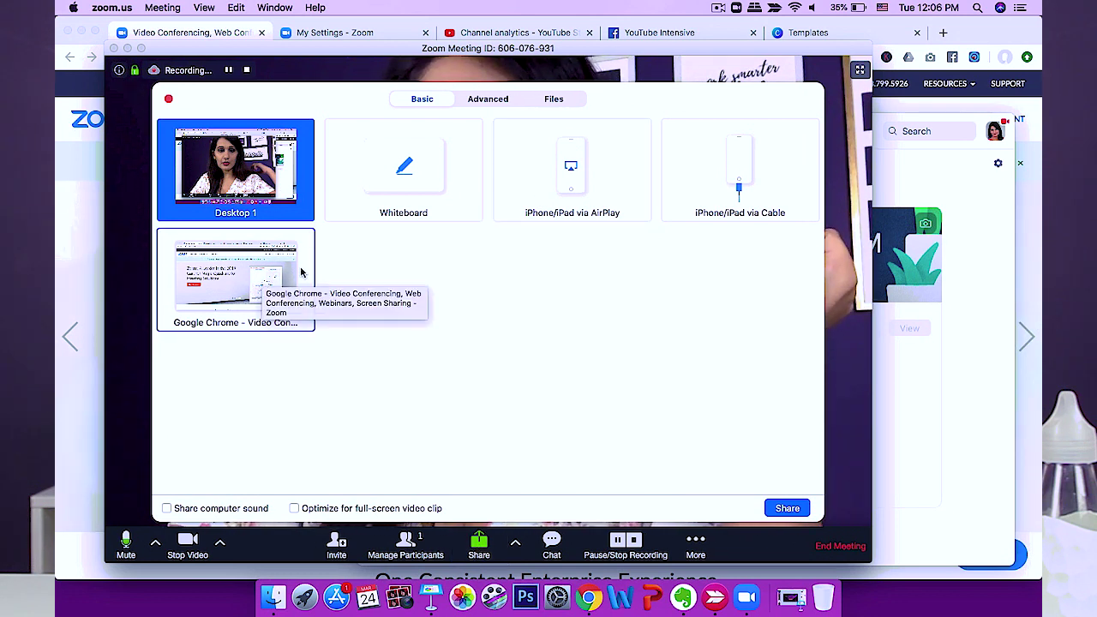
left_click(508, 33)
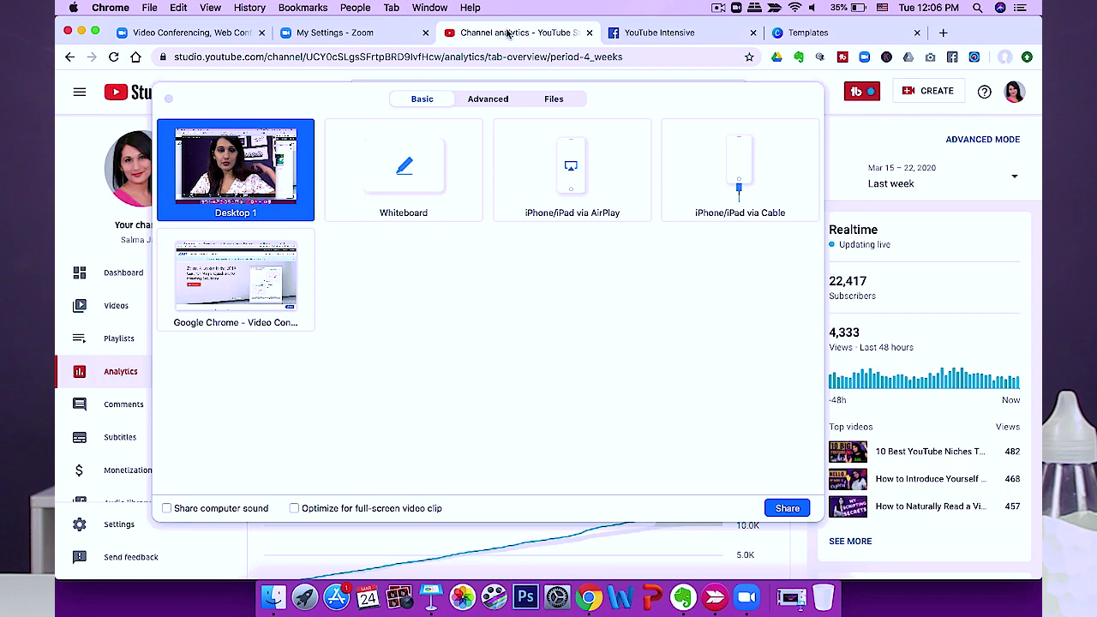
left_click(247, 279)
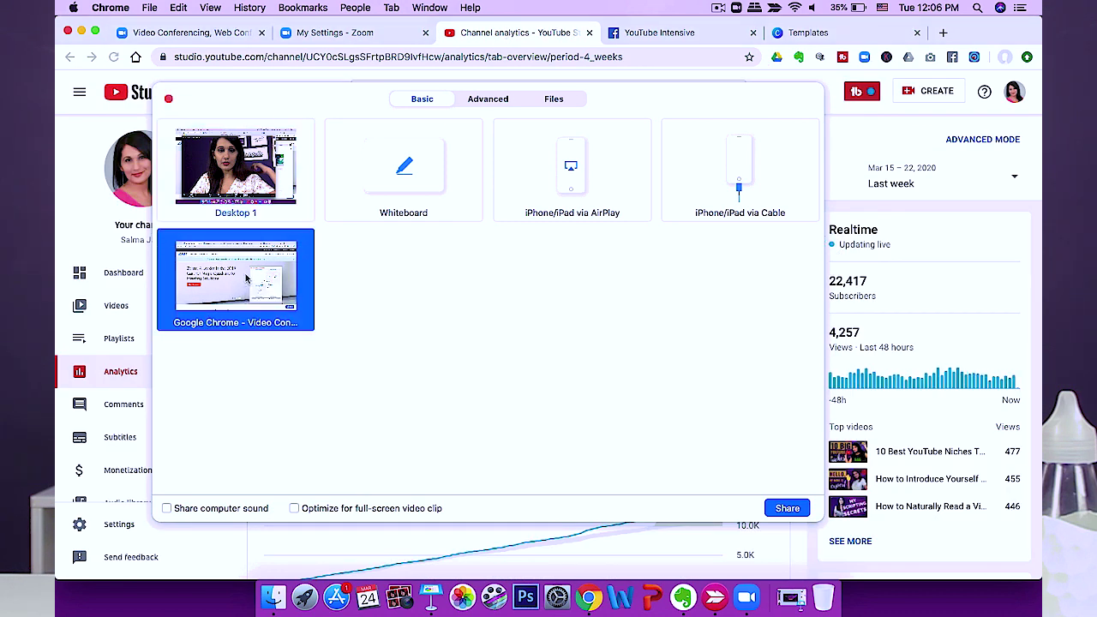
left_click(786, 509)
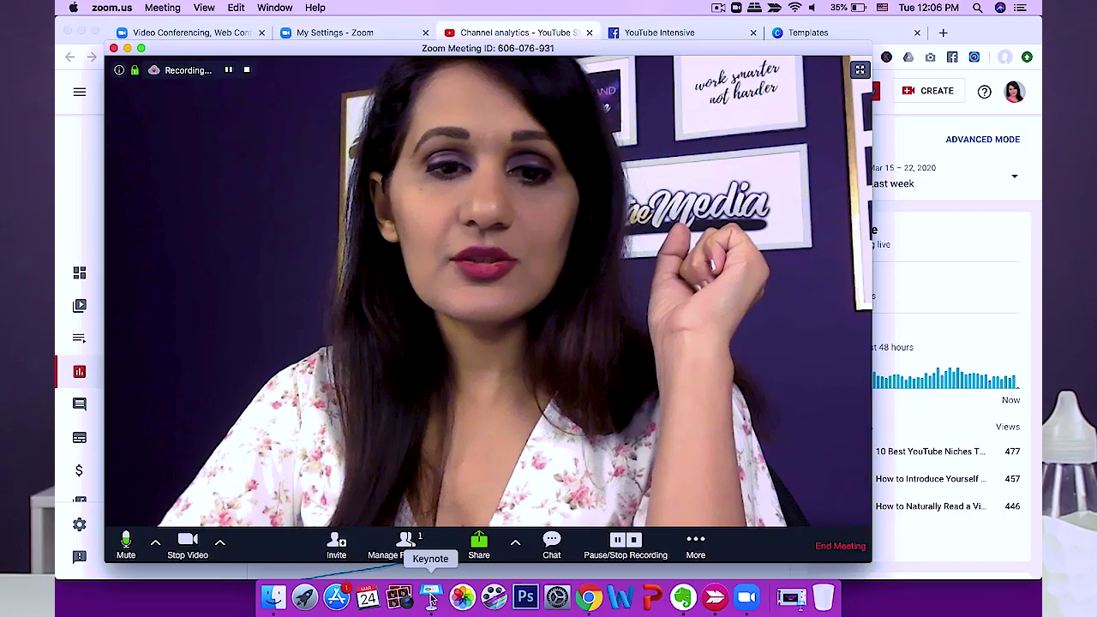
Share the Keynote window showing 'Video First Strategy 2020' from Zoom's Share Screen picker.
left_click(431, 598)
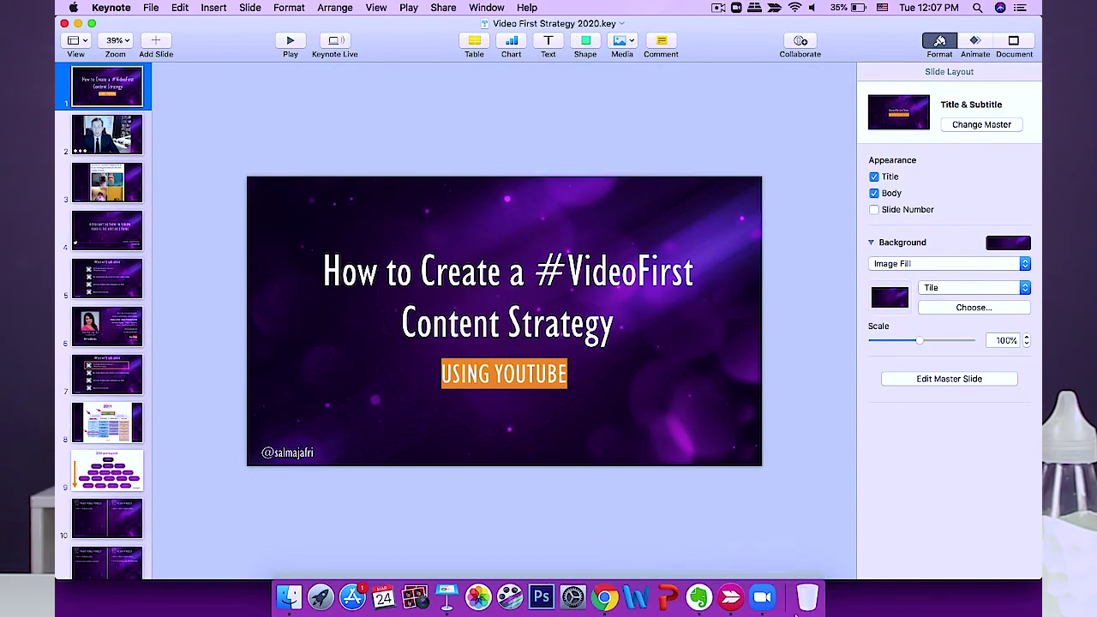
left_click(758, 605)
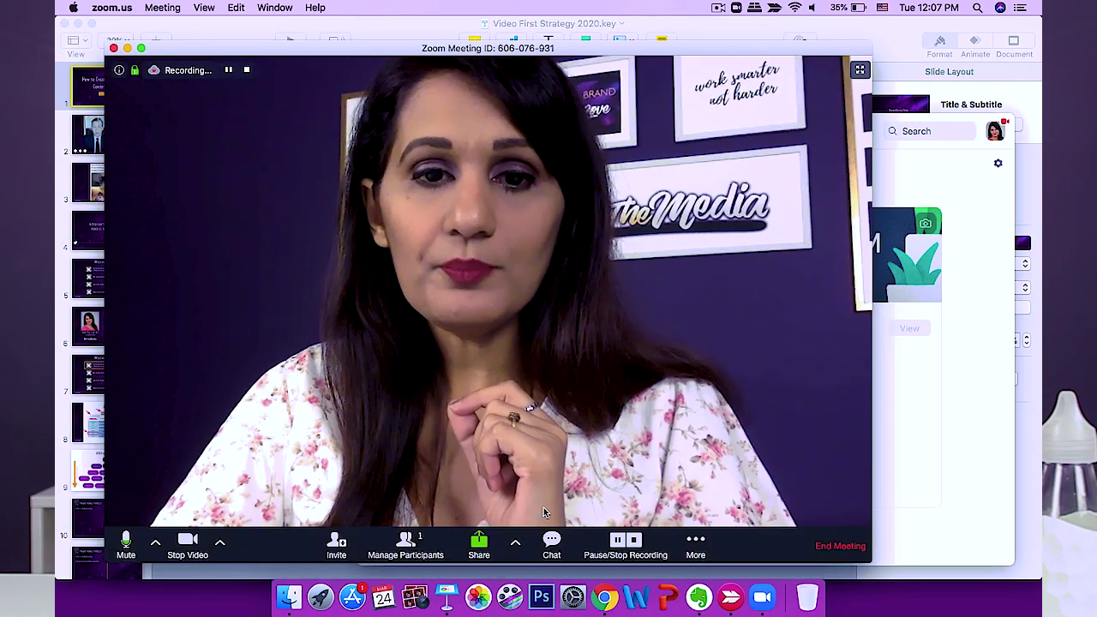
left_click(479, 544)
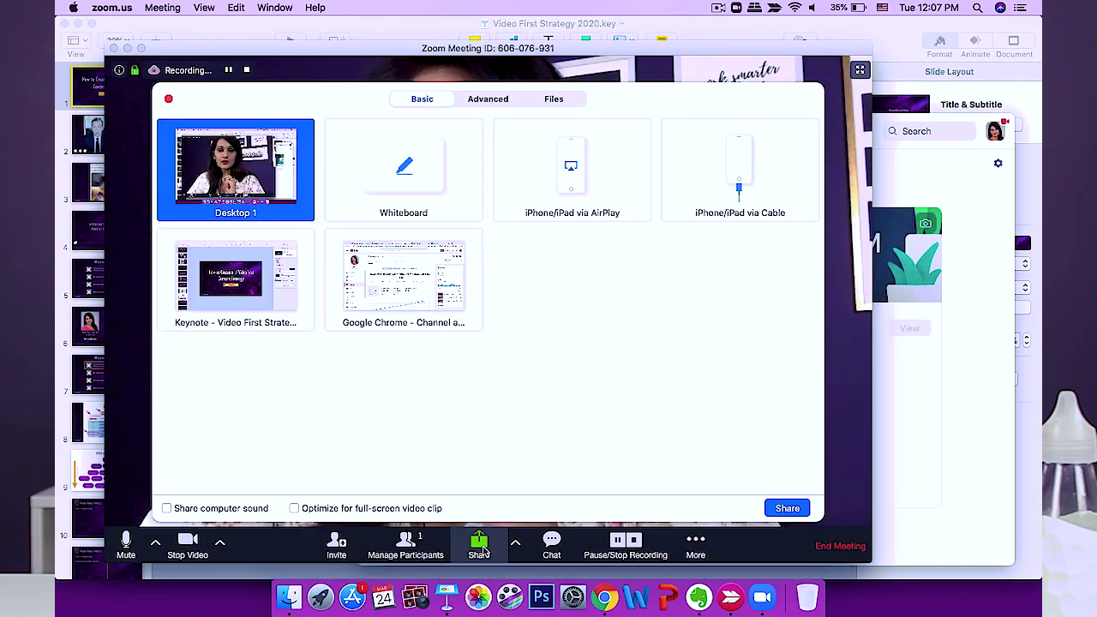
left_click(227, 307)
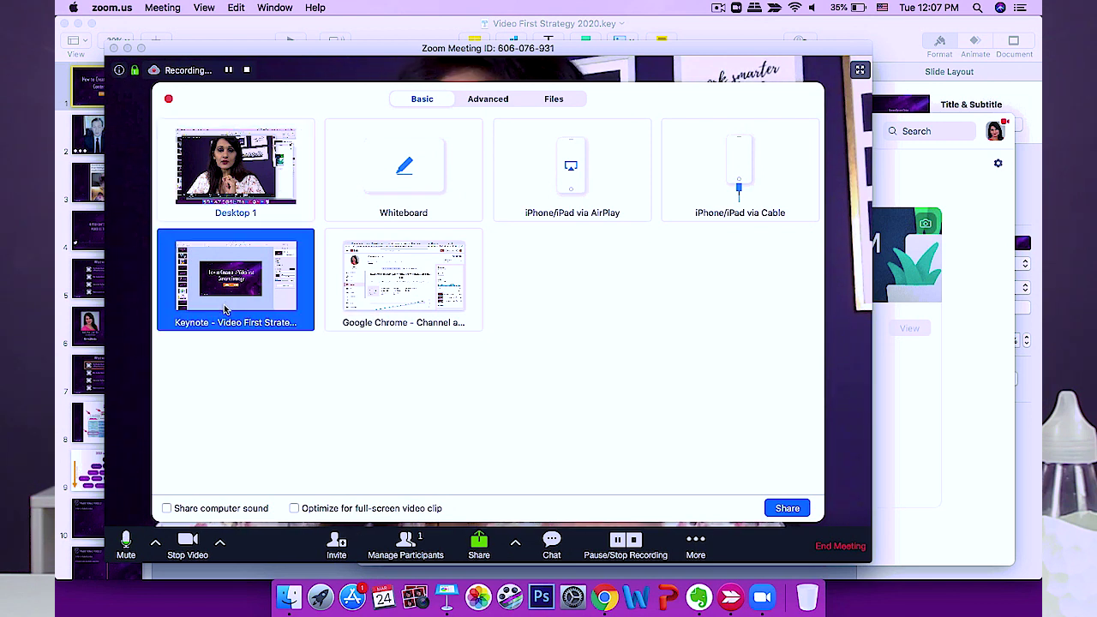
left_click(792, 508)
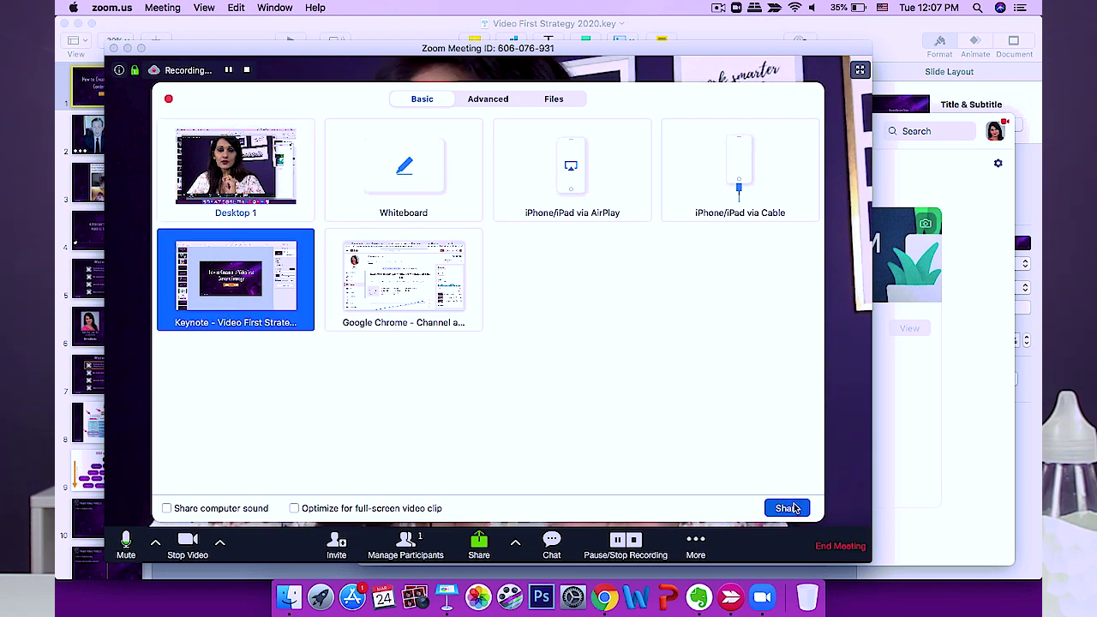
Play the Keynote slideshow full-screen and advance two slides past the news clip and pets meme.
left_click(289, 41)
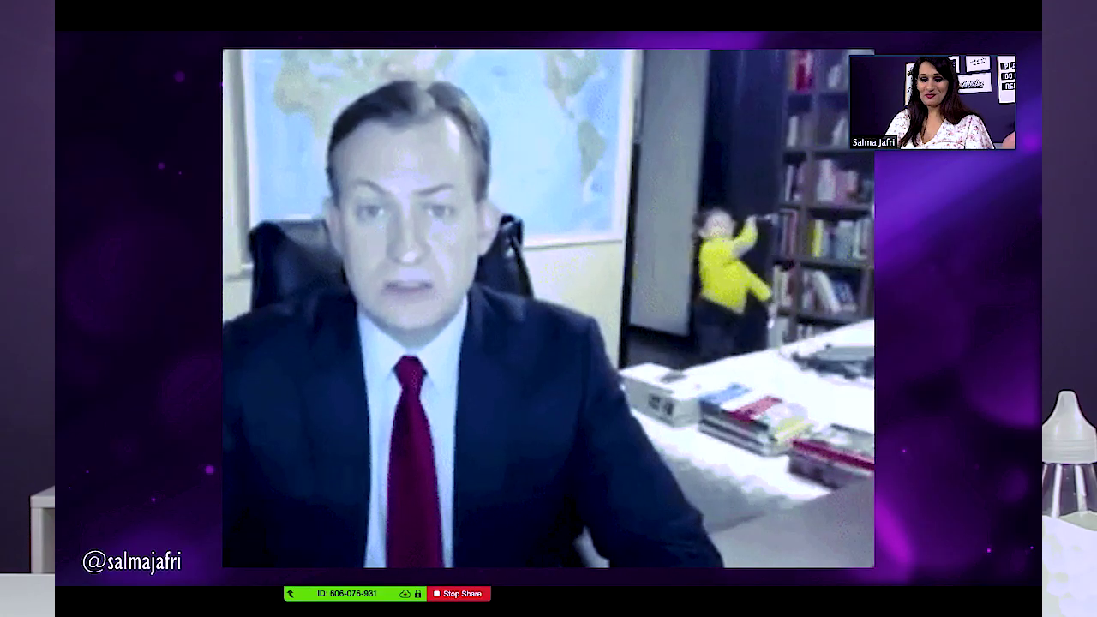
key("Right")
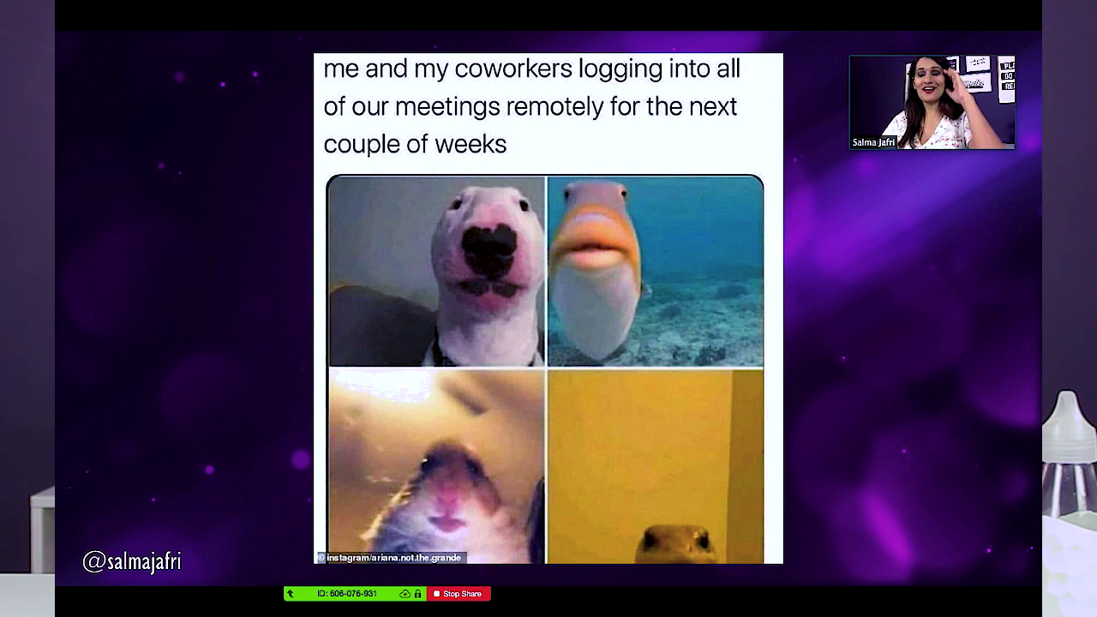
key("Right")
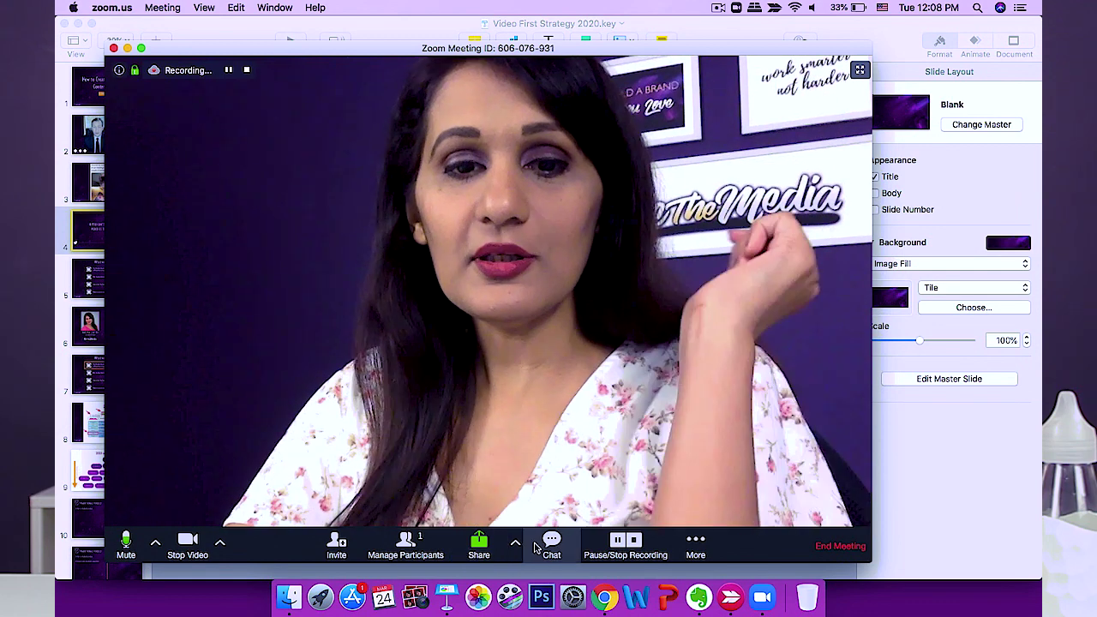
Start sharing a blank whiteboard in the meeting.
left_click(479, 544)
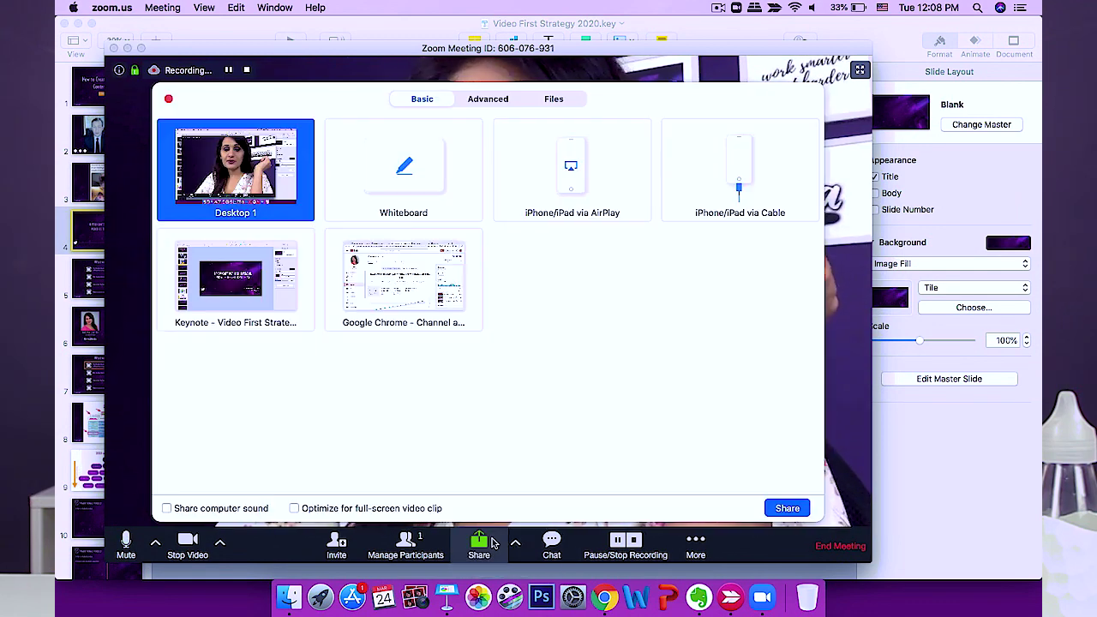
left_click(420, 180)
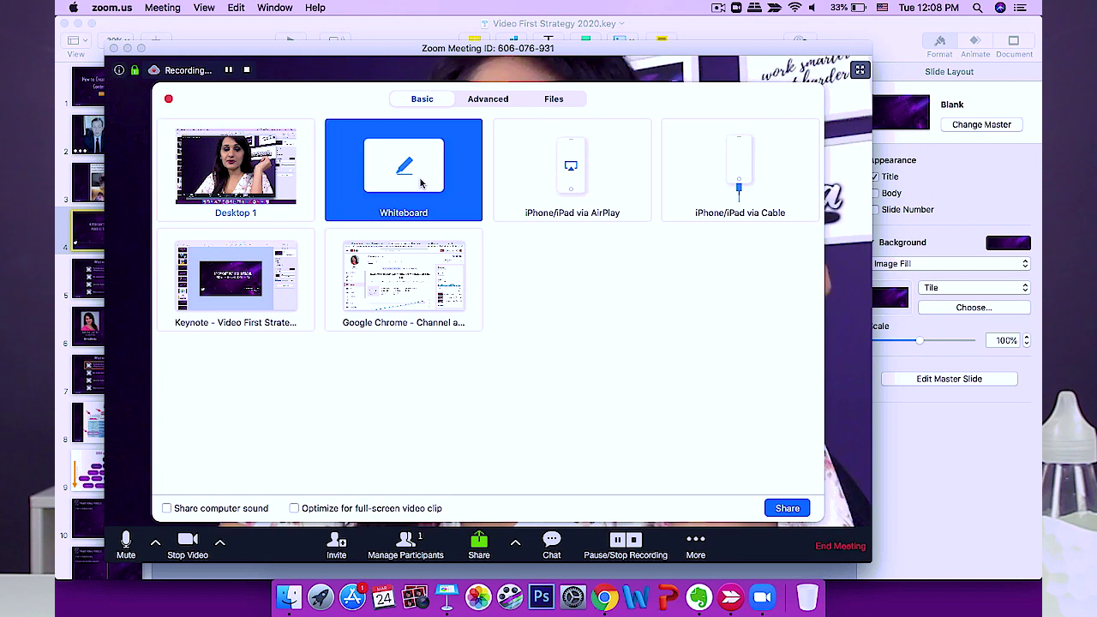
left_click(784, 508)
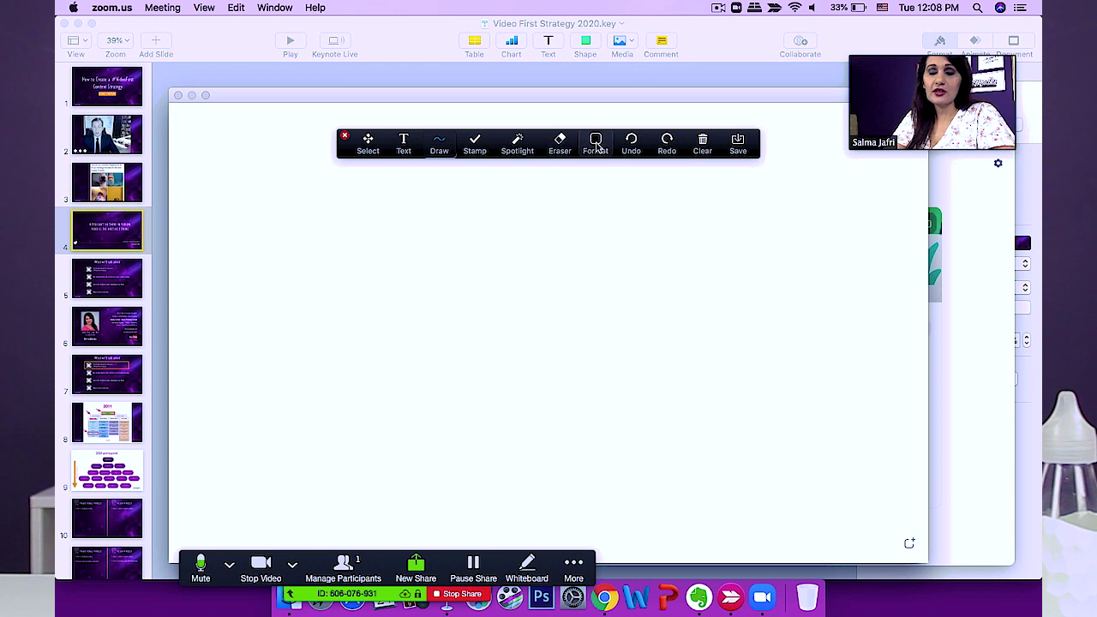
Draw a wide empty rectangle on the whiteboard, then switch to the freehand pen in dark blue.
left_click(440, 151)
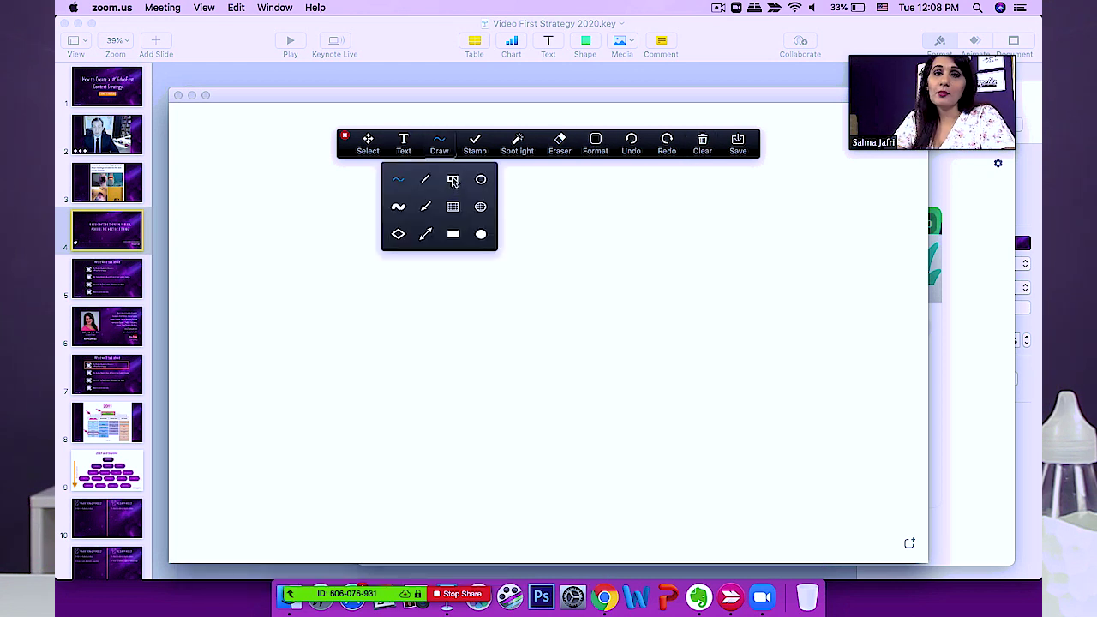
left_click(453, 180)
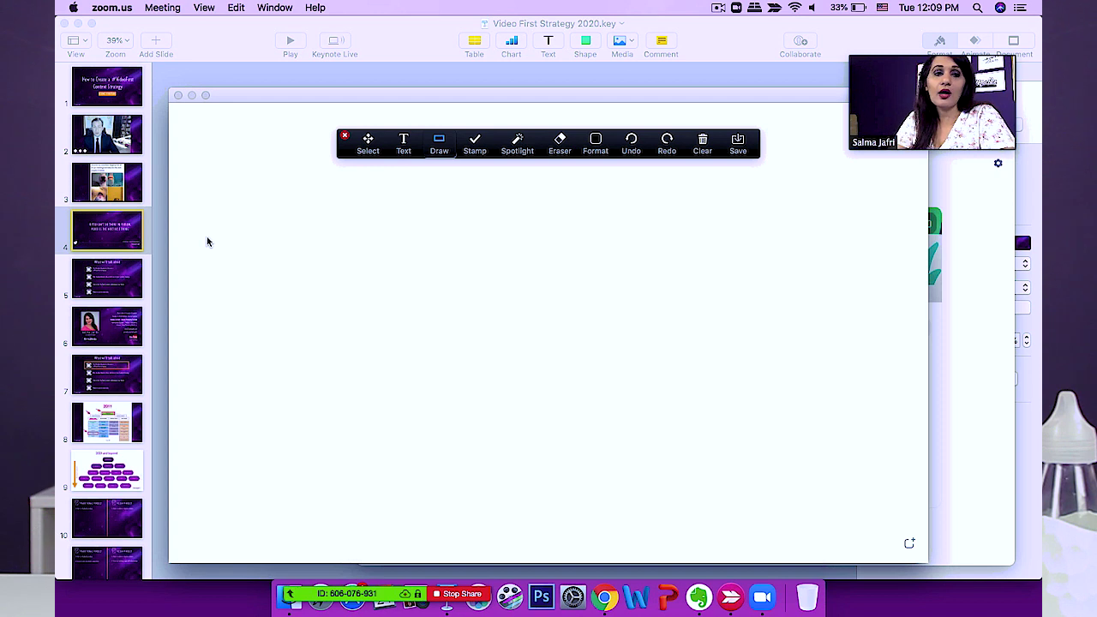
left_click_drag(253, 289, 905, 359)
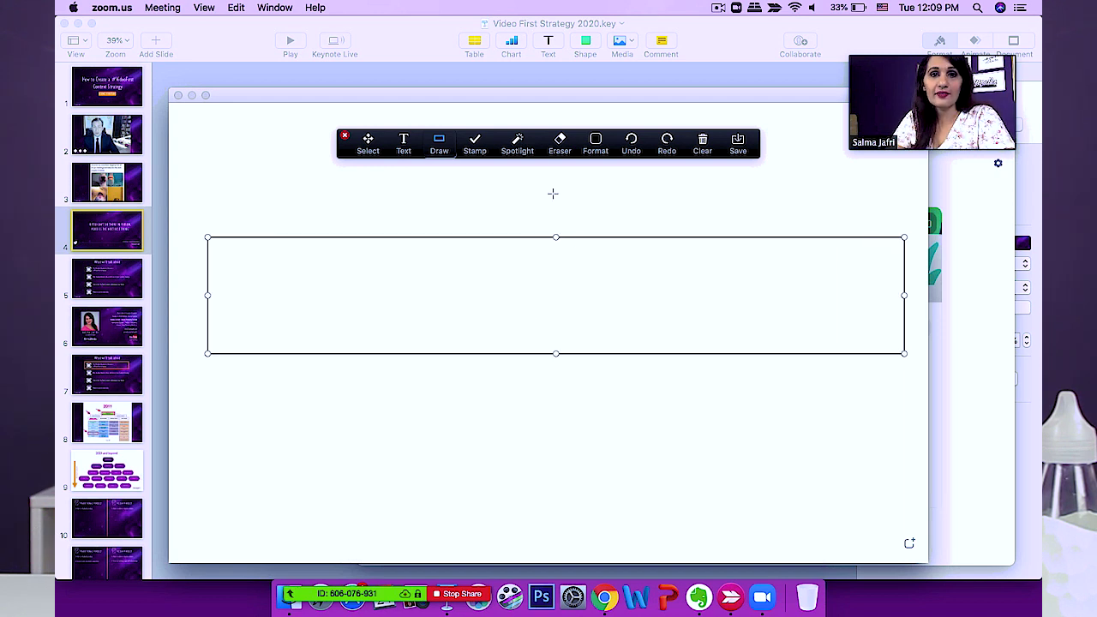
left_click(438, 144)
left_click(399, 180)
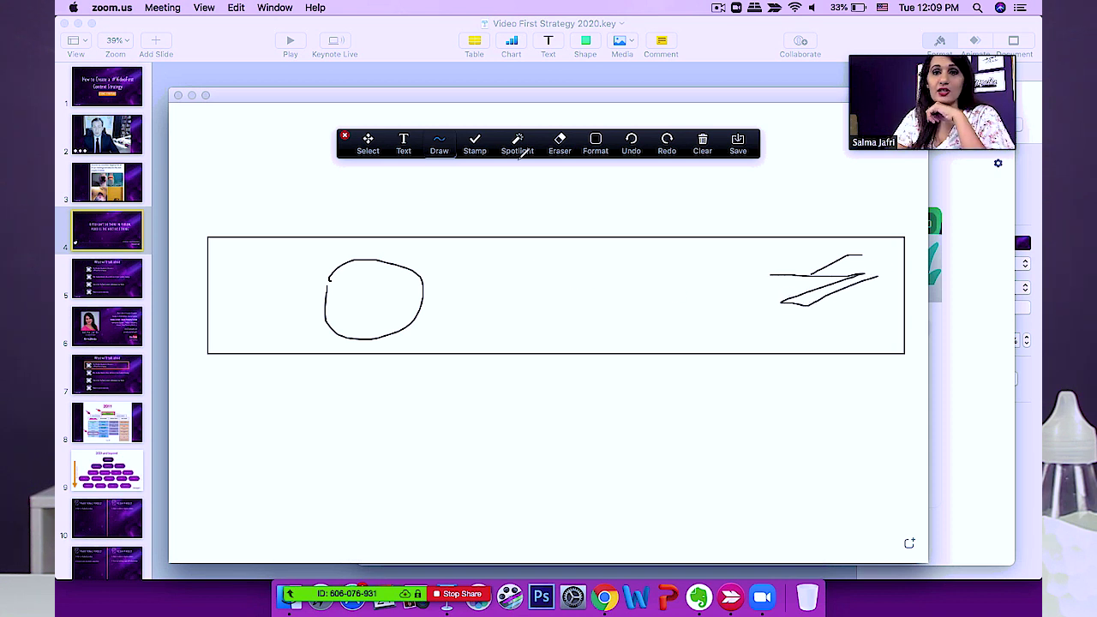
left_click(600, 148)
left_click(639, 223)
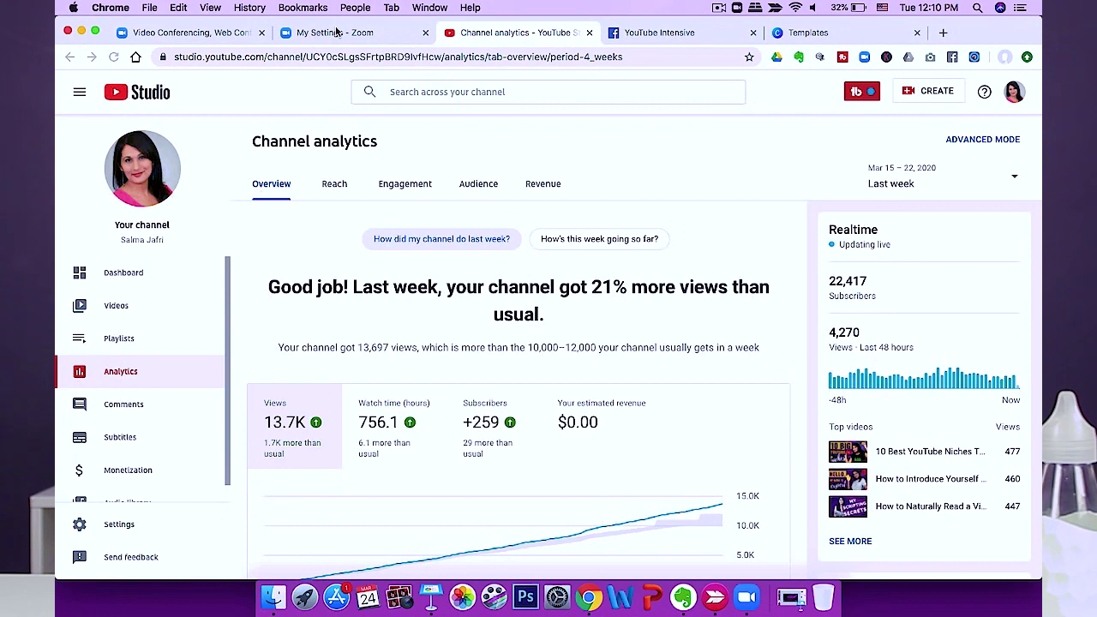
Open the Zoom web Settings page and scroll from Schedule Meeting to the In Meeting (Basic) chat options.
left_click(336, 31)
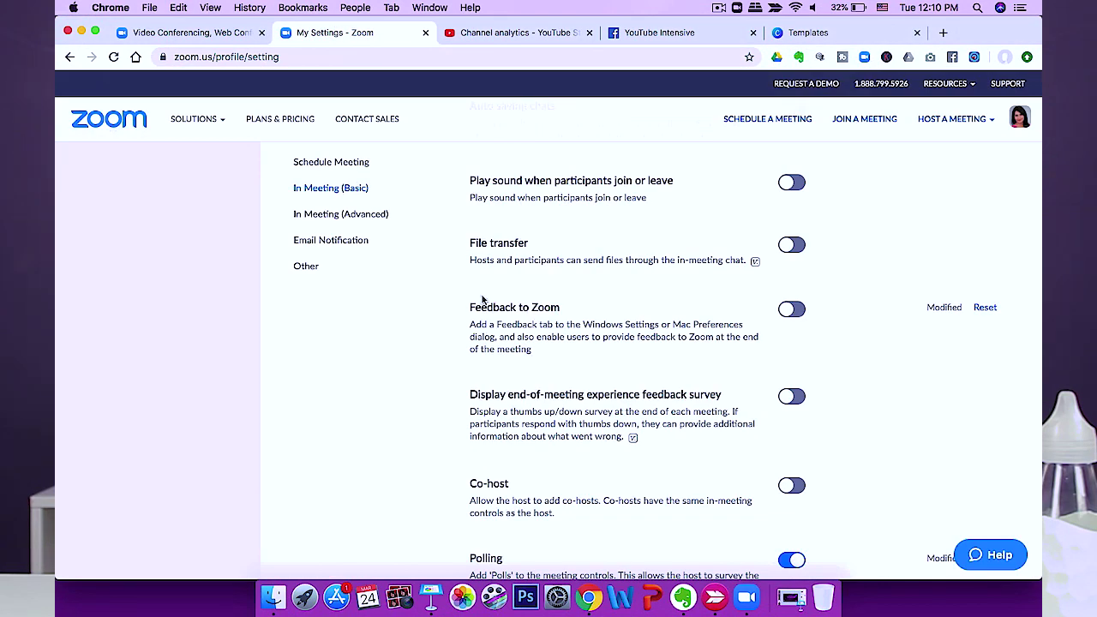
scroll(547, 319, "up", 10)
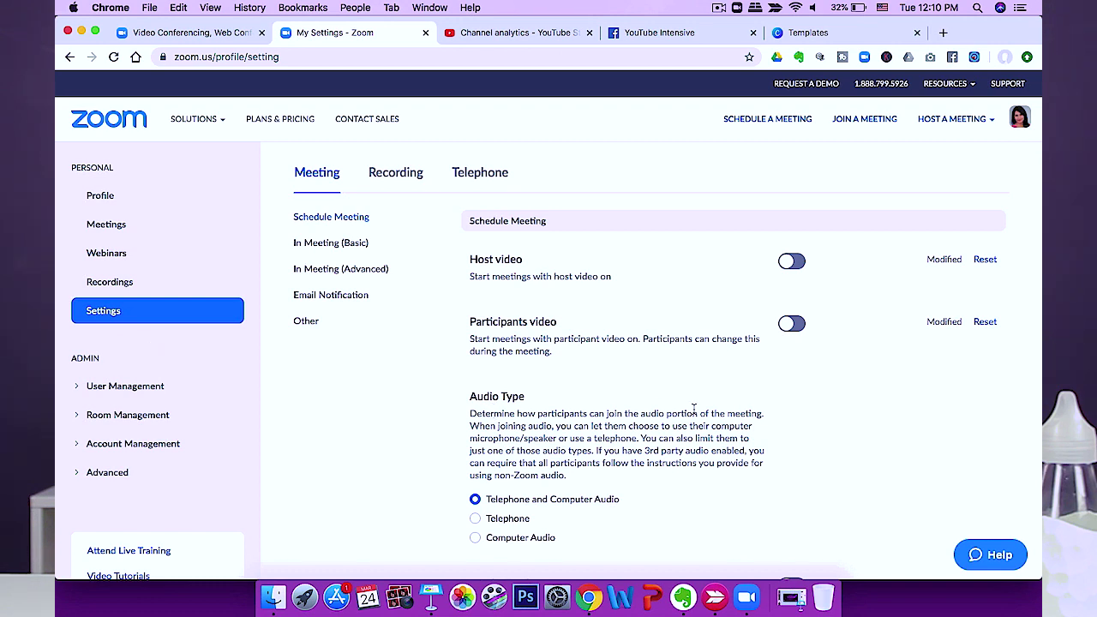
scroll(694, 408, "down", 10)
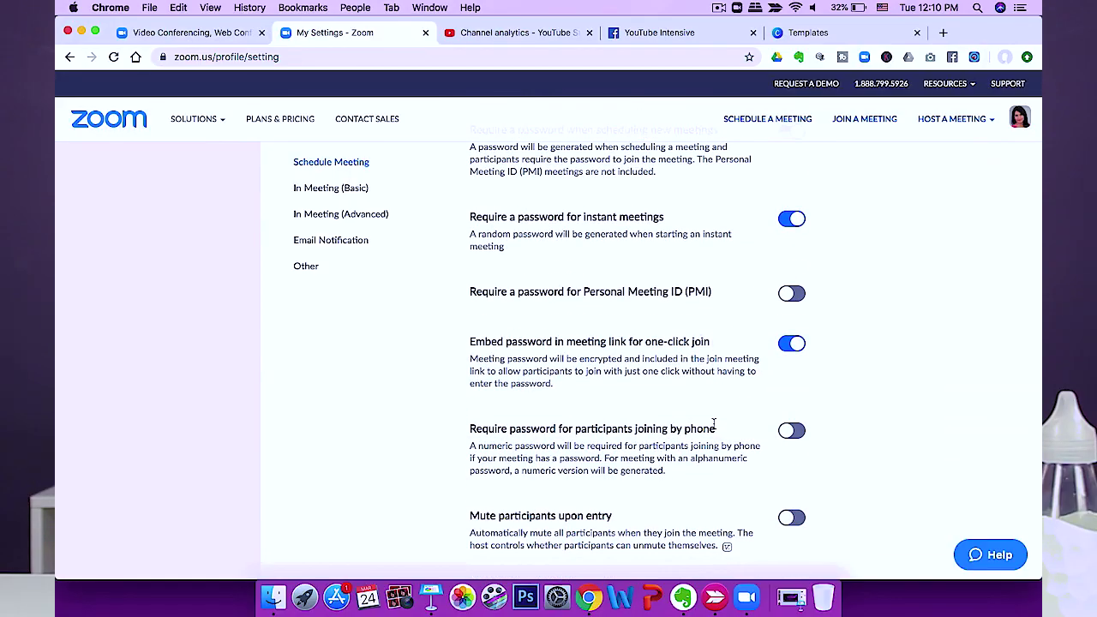
scroll(714, 424, "down", 10)
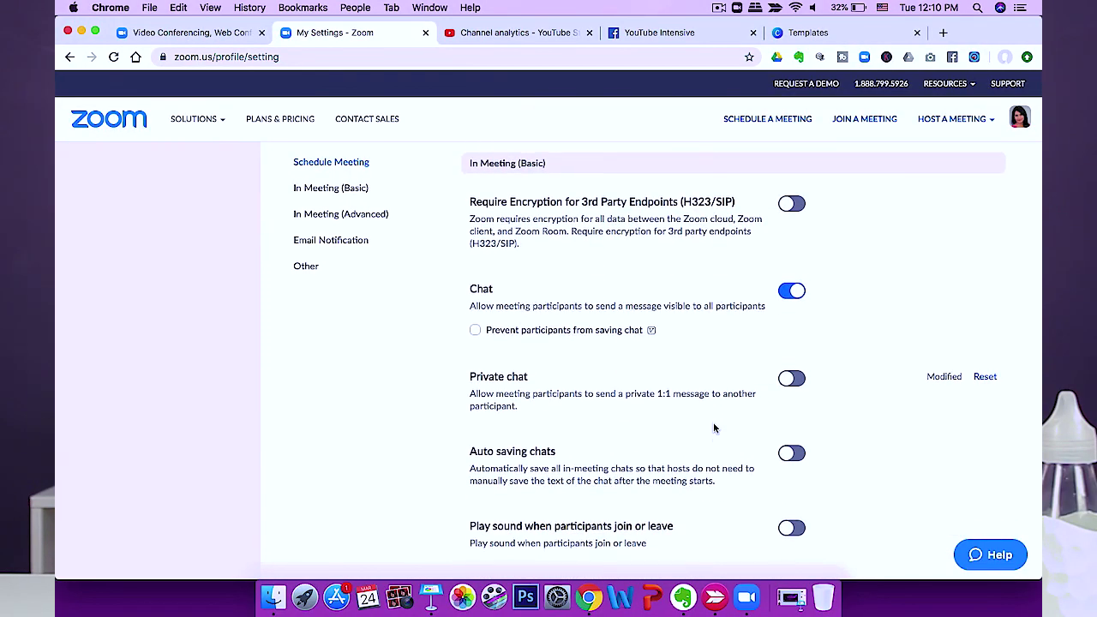
scroll(714, 426, "down", 5)
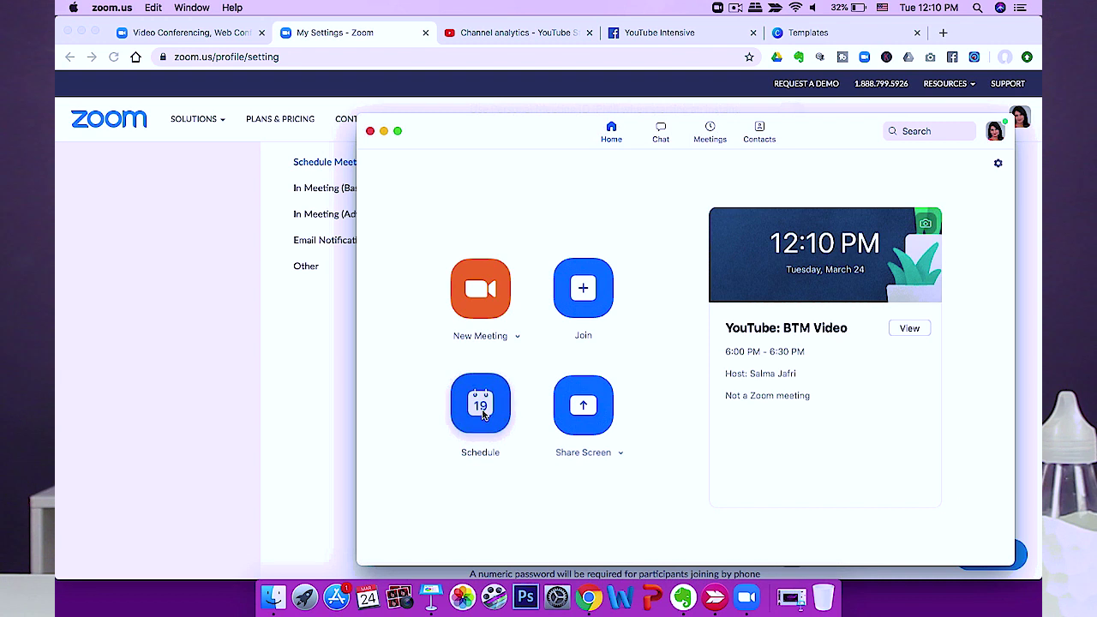
left_click(481, 403)
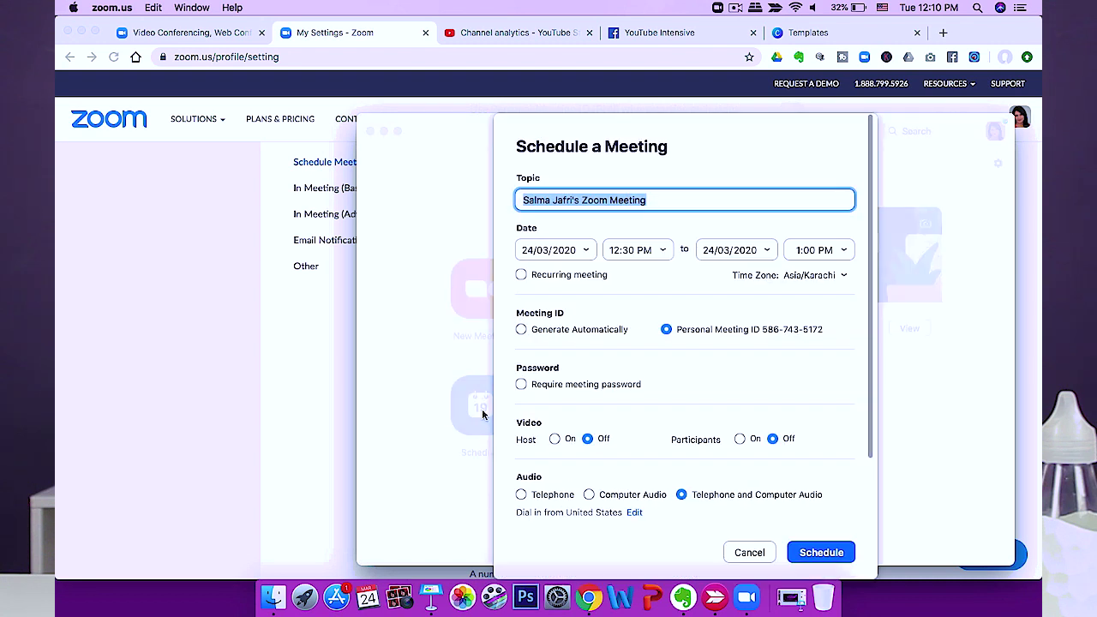
left_click(521, 275)
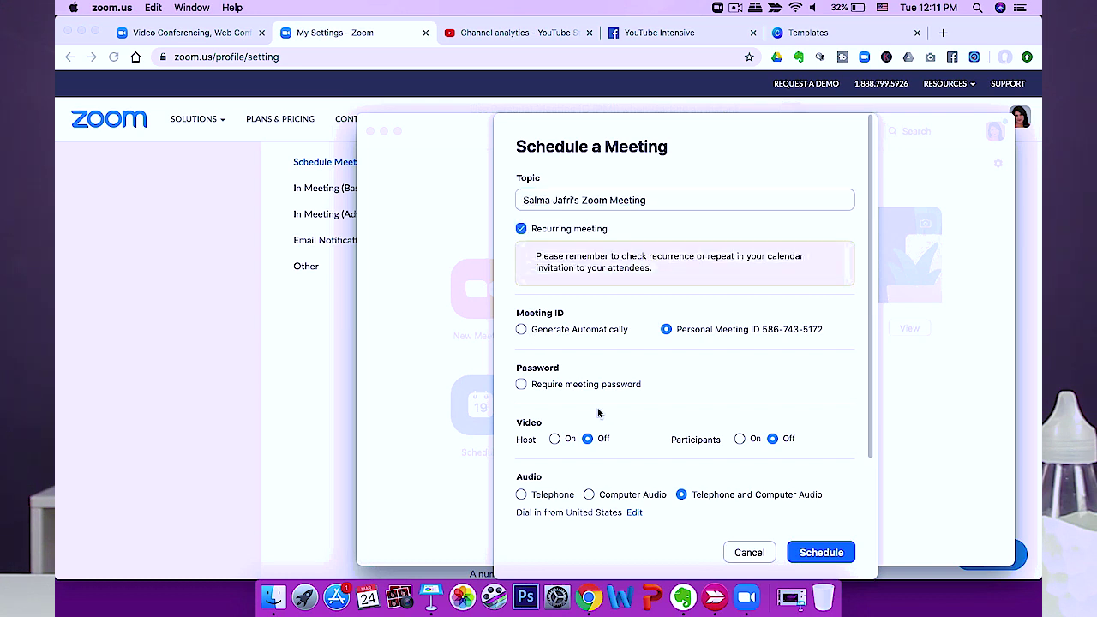
left_click(522, 230)
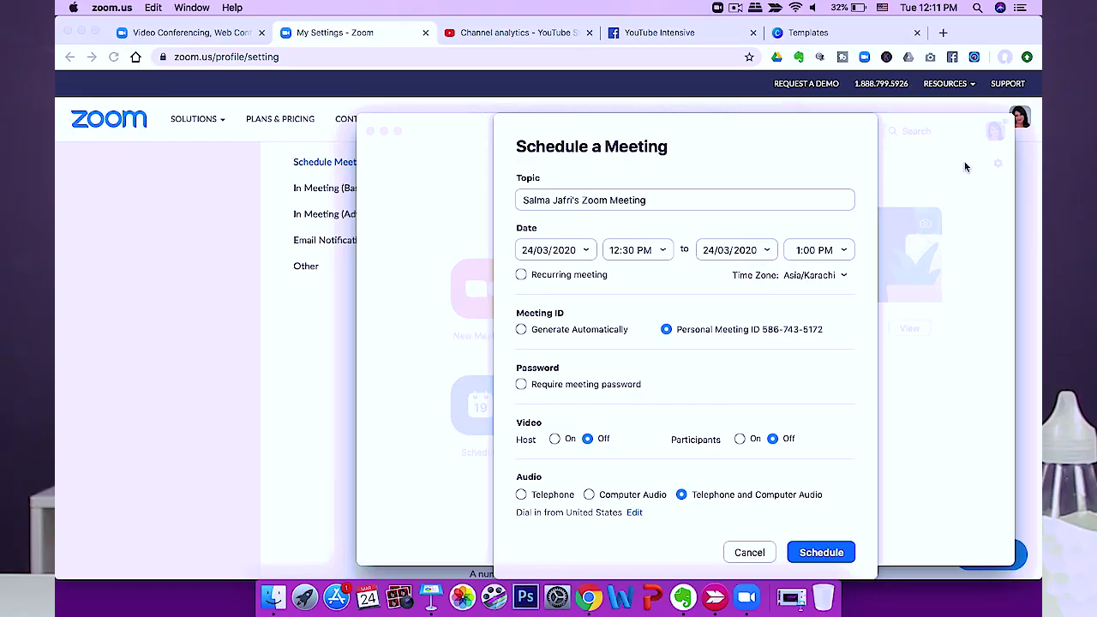
left_click(750, 552)
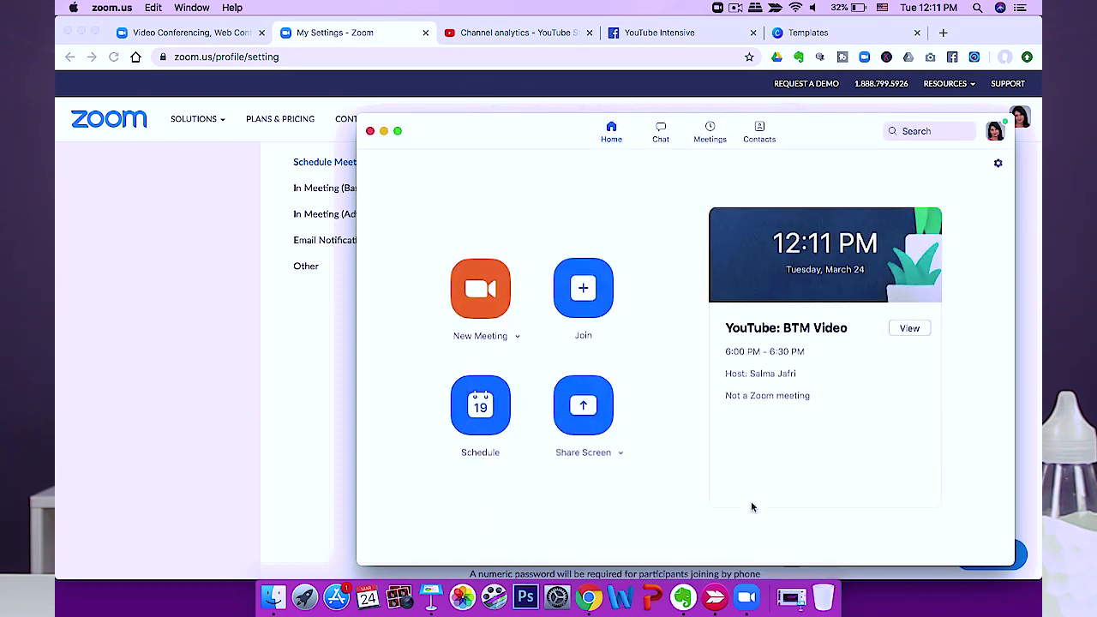
Start an instant meeting with New Meeting, then choose End Meeting for All.
left_click(487, 295)
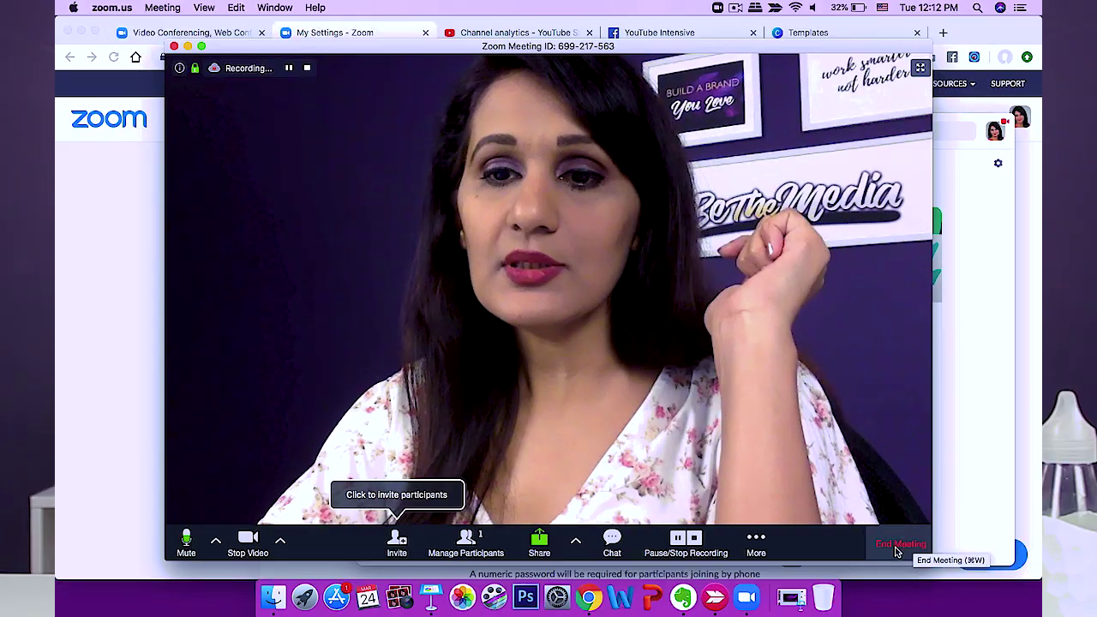
left_click(897, 551)
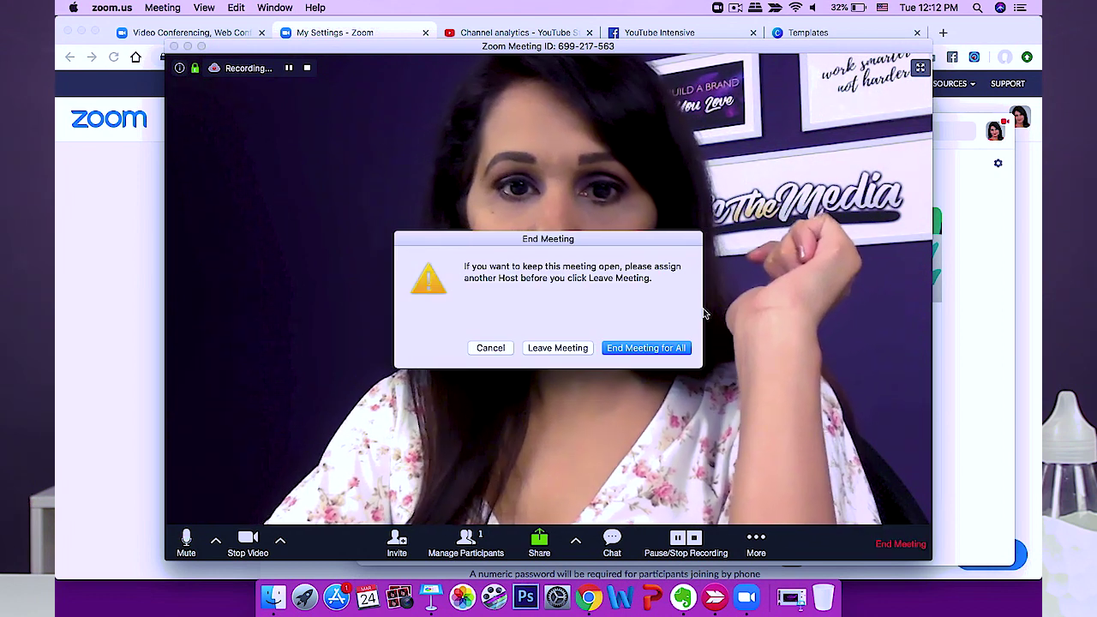
left_click(644, 349)
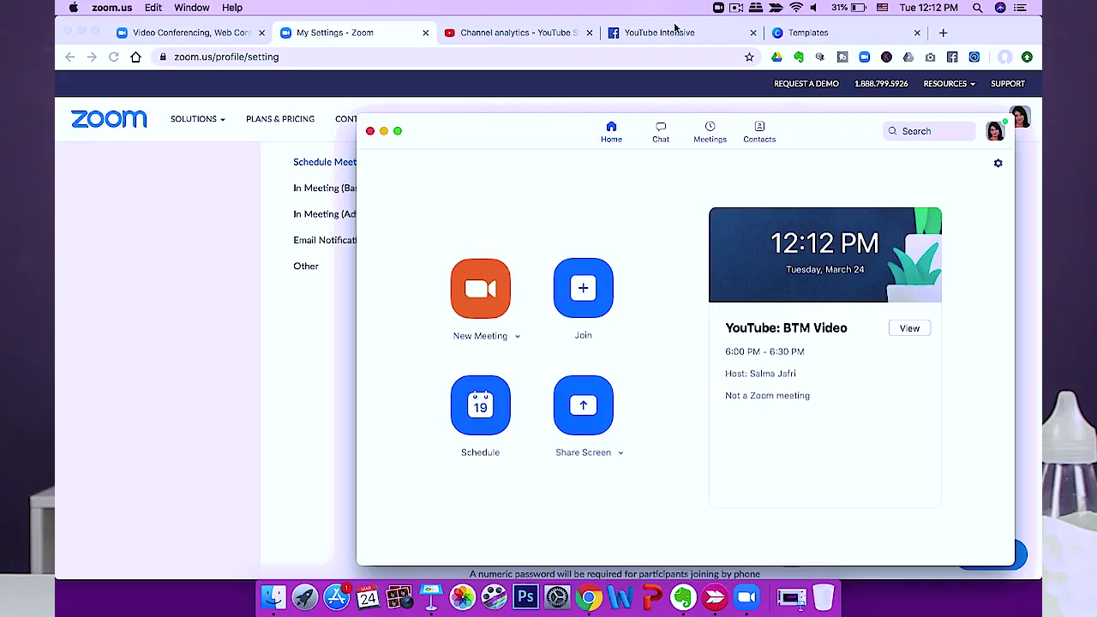
Switch to the YouTube Intensive group tab and scroll its coaching-call recordings back to May 2019.
left_click(644, 36)
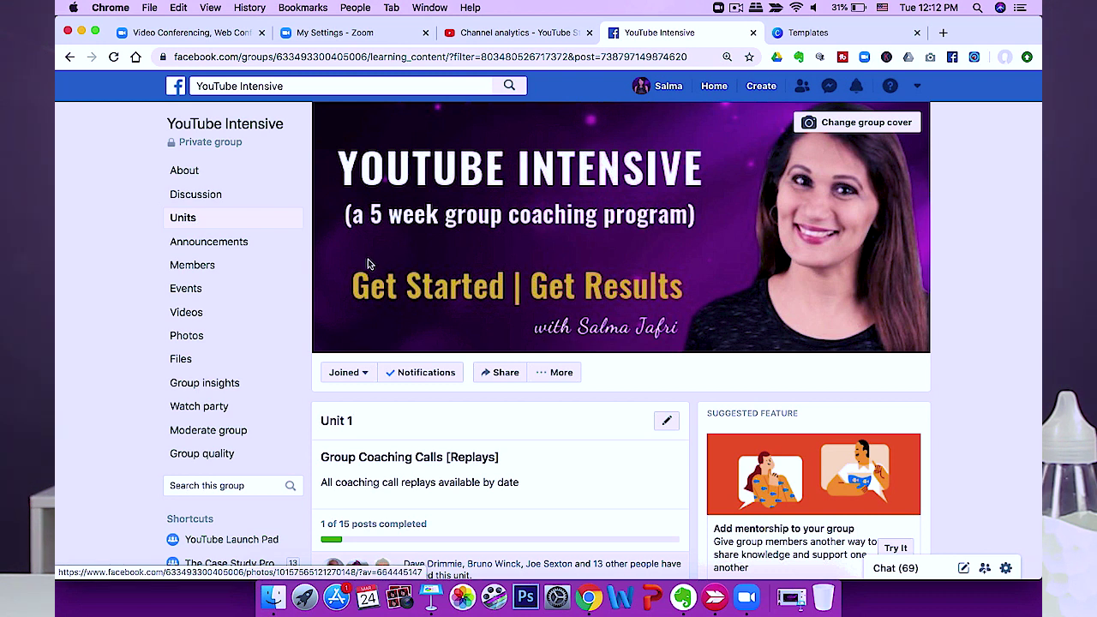
scroll(454, 467, "down", 5)
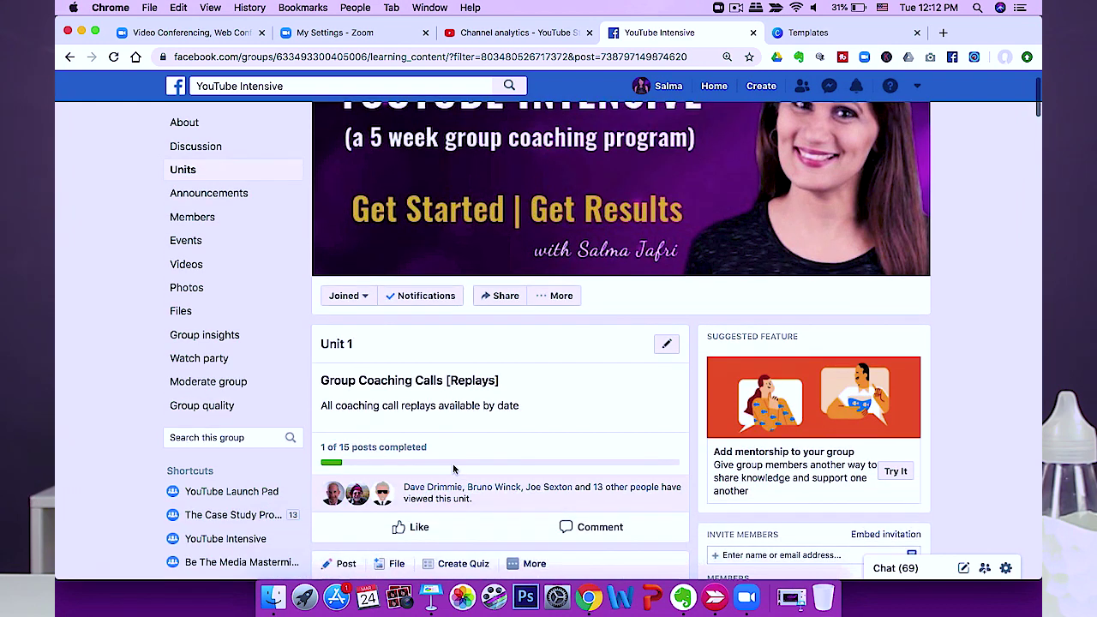
scroll(453, 465, "down", 10)
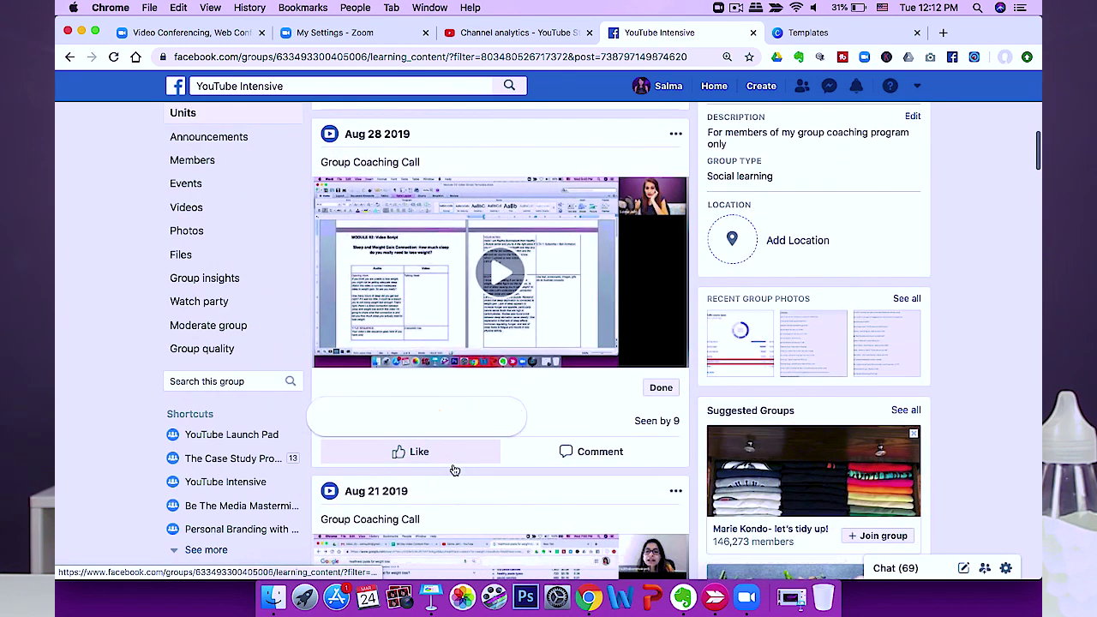
scroll(454, 470, "down", 7)
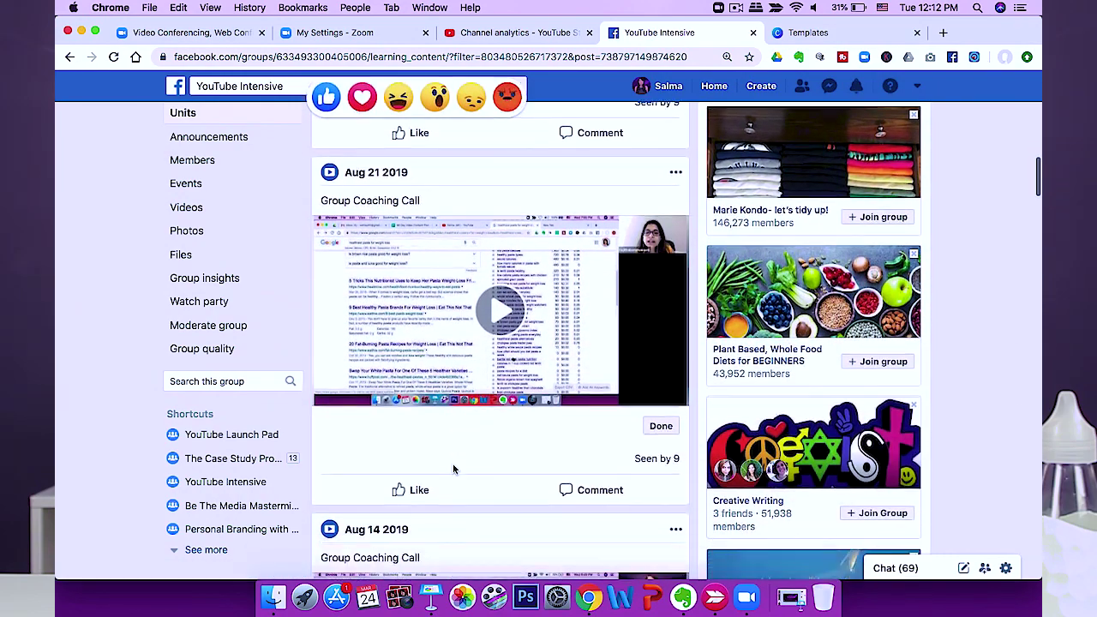
scroll(452, 463, "down", 10)
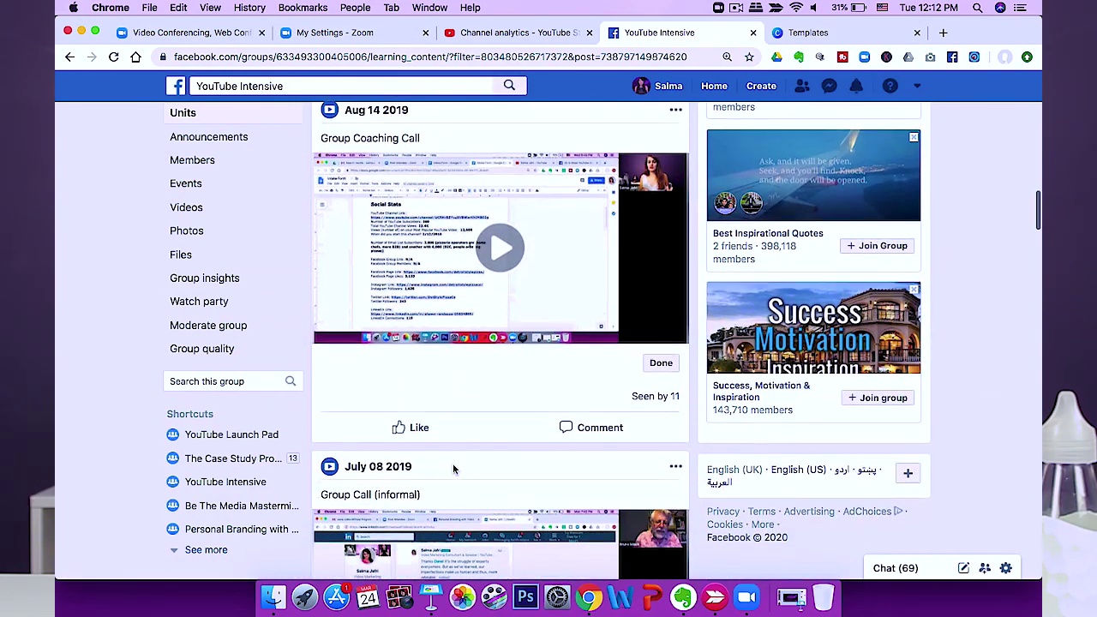
scroll(454, 470, "down", 7)
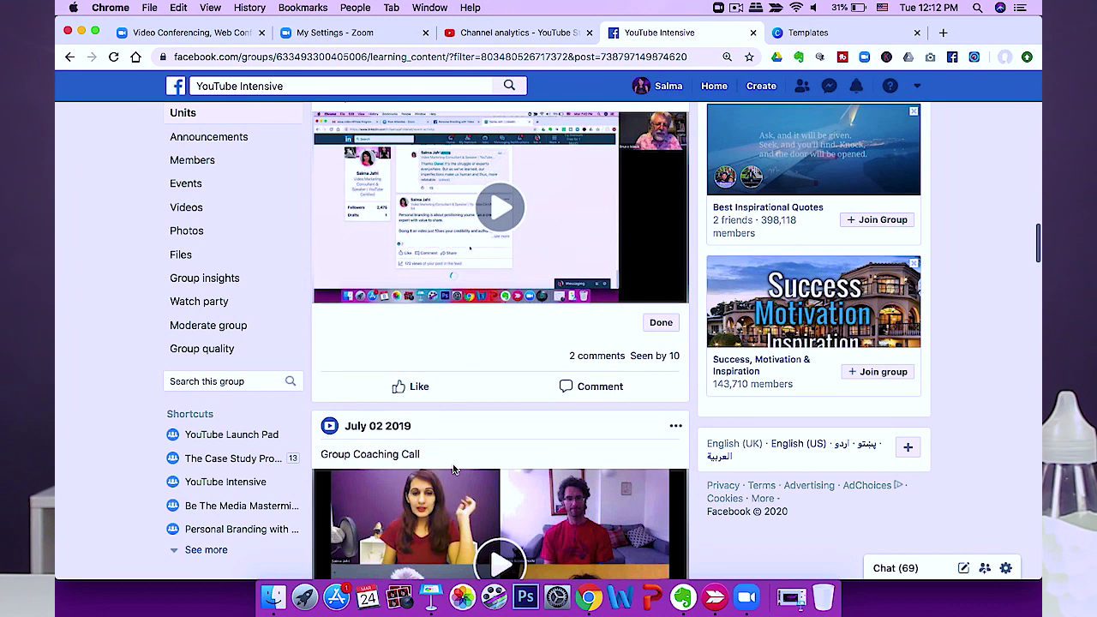
scroll(454, 470, "down", 8)
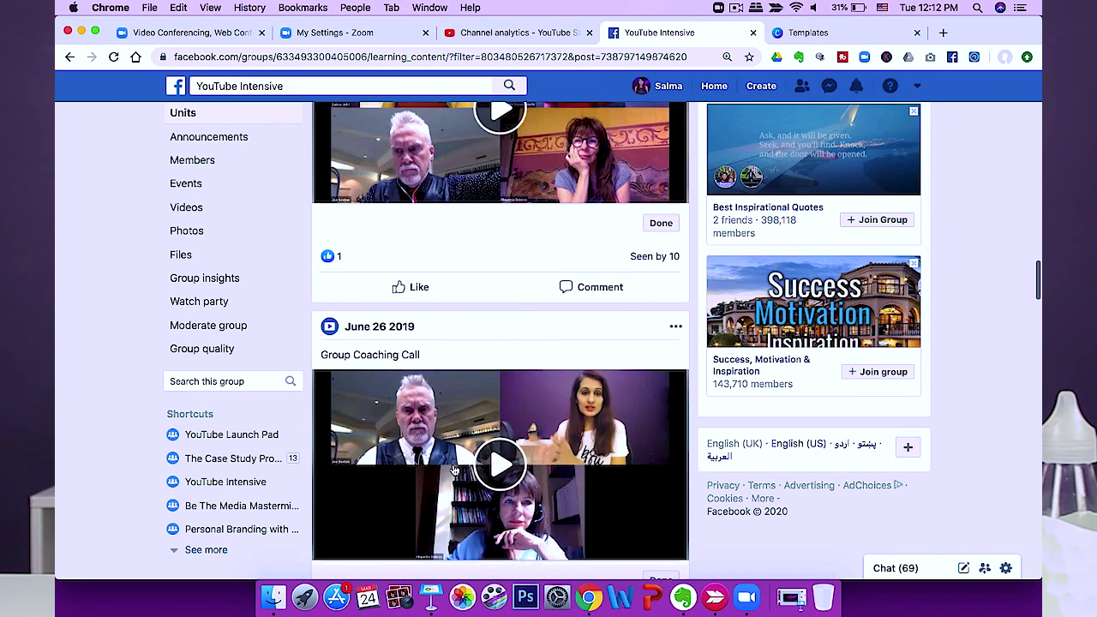
scroll(455, 470, "down", 9)
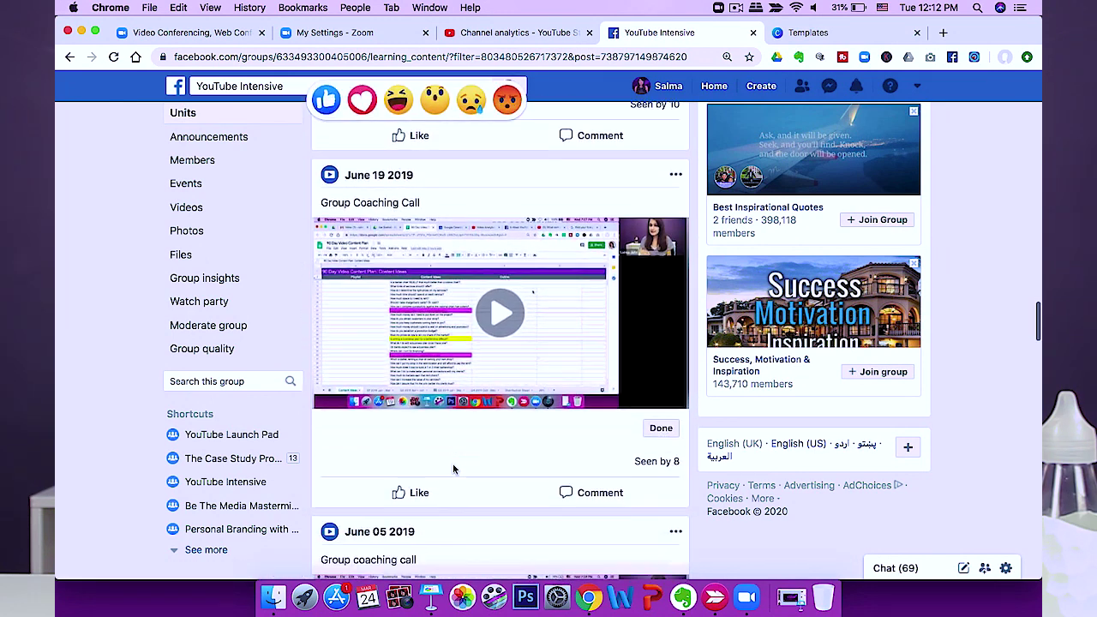
scroll(454, 470, "down", 6)
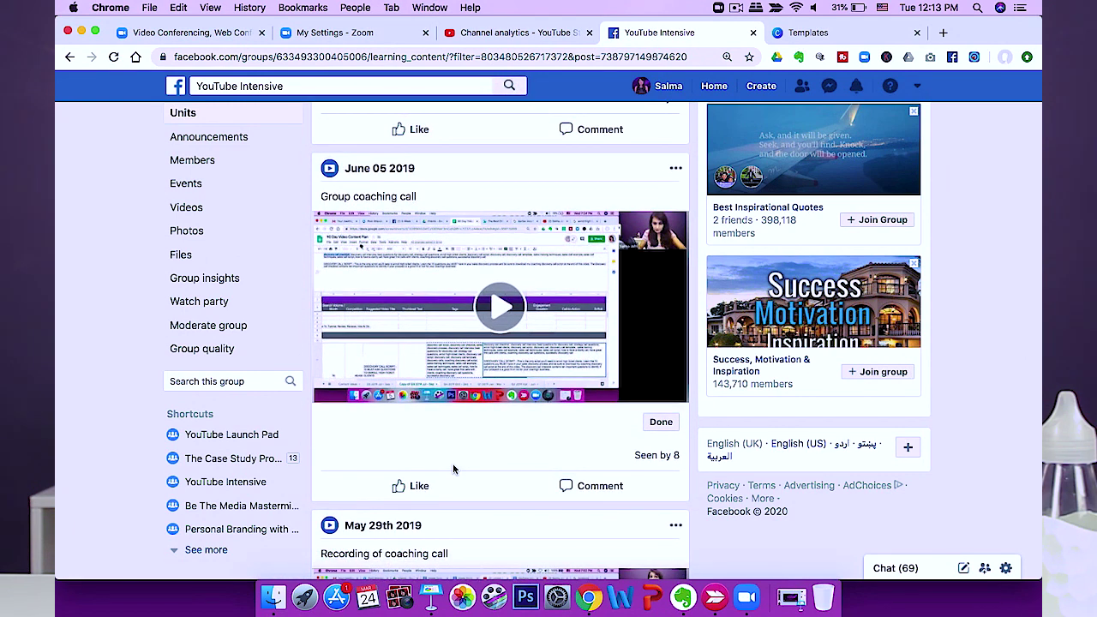
scroll(453, 468, "down", 13)
scroll(454, 469, "down", 4)
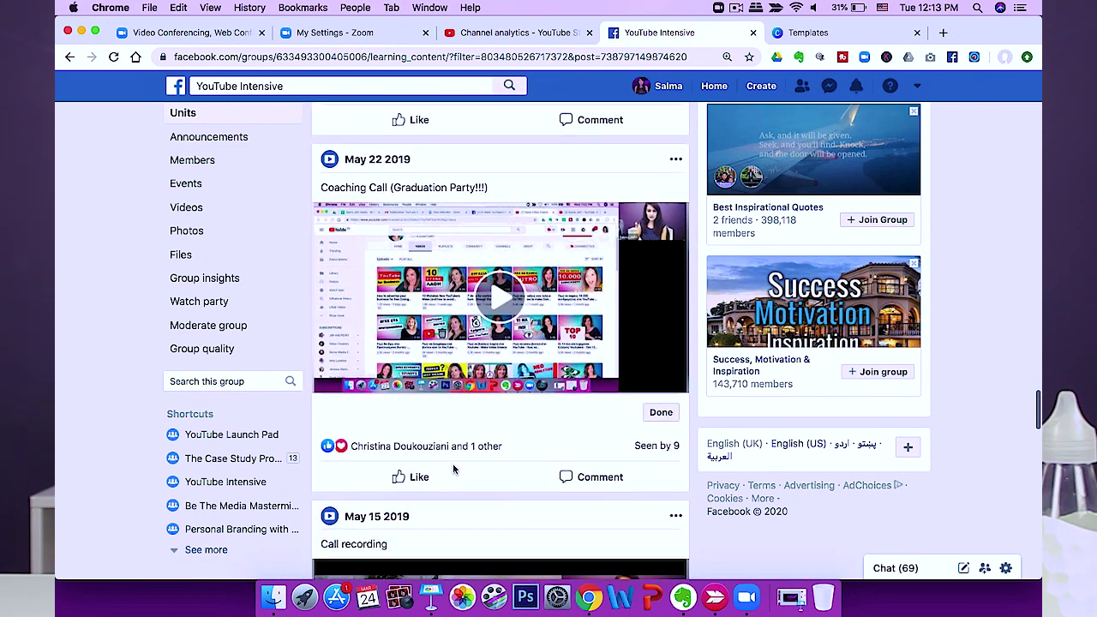